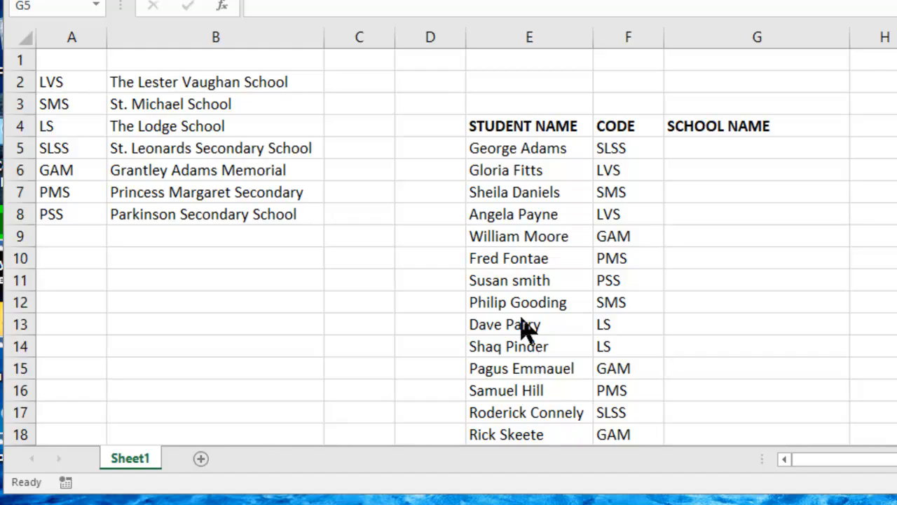
{"action": "scroll", "coordinate": [532, 231], "scroll_direction": "down", "scroll_amount": 2}
{"action": "scroll", "coordinate": [533, 202], "scroll_direction": "up", "scroll_amount": 3}
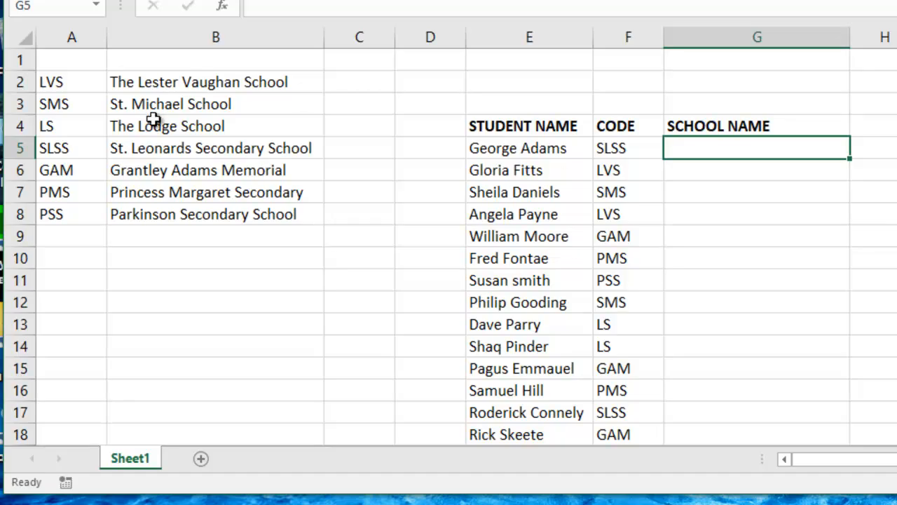
Name the school code and school name range A2:B8 SCHOOLLIST
{"action": "left_click", "coordinate": [50, 81]}
{"action": "left_click_drag", "start_coordinate": [51, 80], "coordinate": [268, 215]}
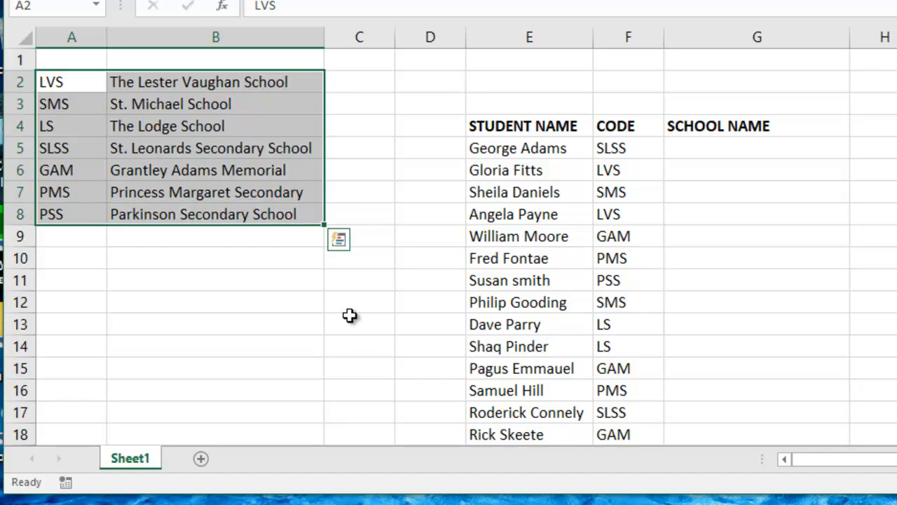
{"action": "left_click", "coordinate": [45, 7]}
{"action": "type", "text": "SCHOOL"}
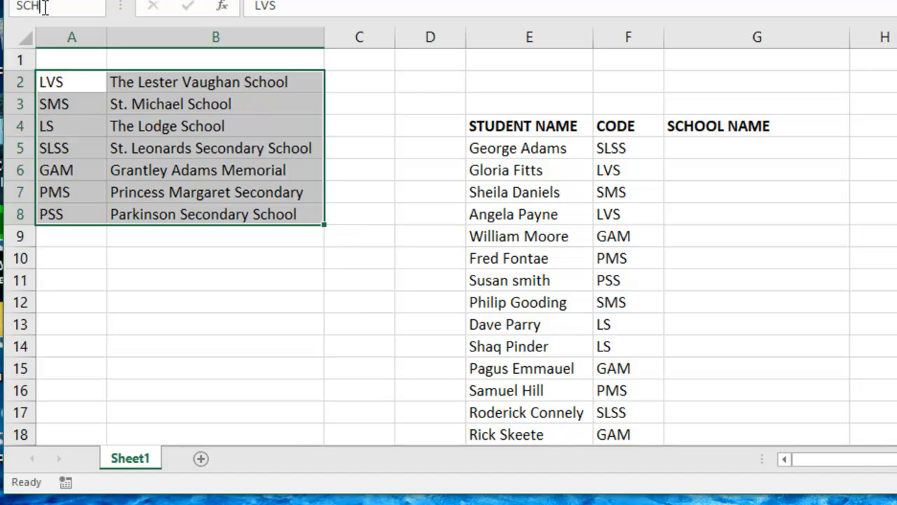
{"action": "type", "text": "LIST"}
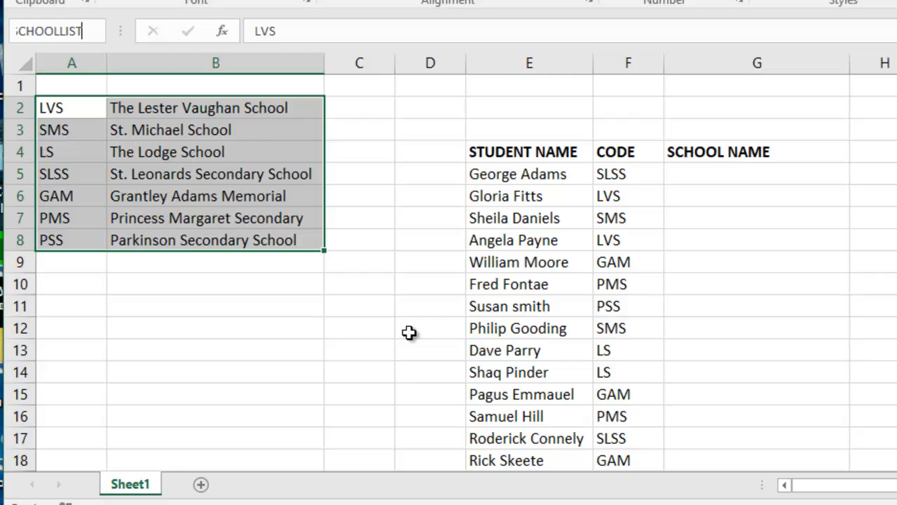
{"action": "key", "text": "Return"}
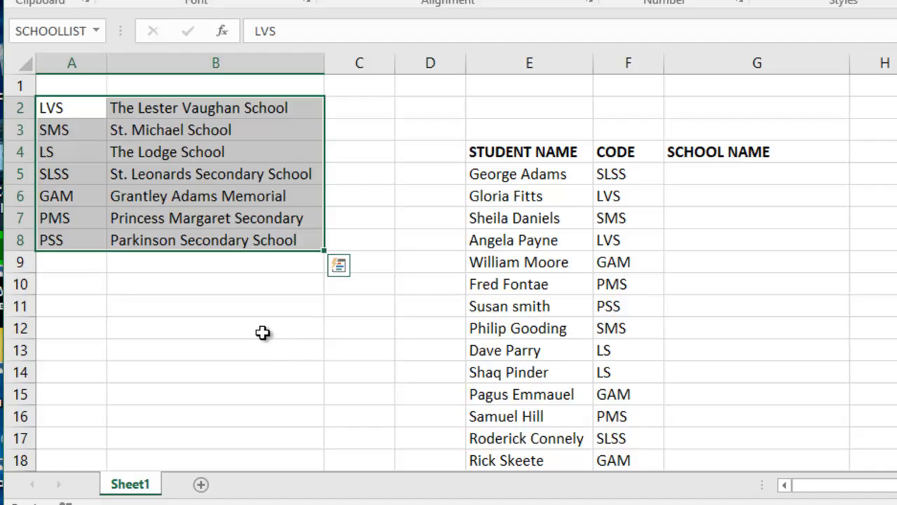
Deselect the school table, reselect A2:B8 to check its range name, and deselect it again
{"action": "left_click", "coordinate": [258, 306]}
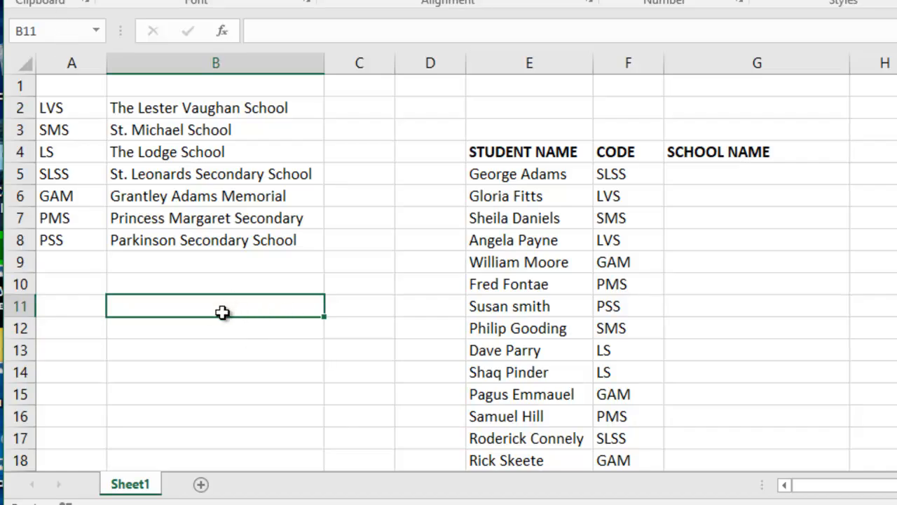
{"action": "left_click_drag", "start_coordinate": [71, 109], "coordinate": [180, 236]}
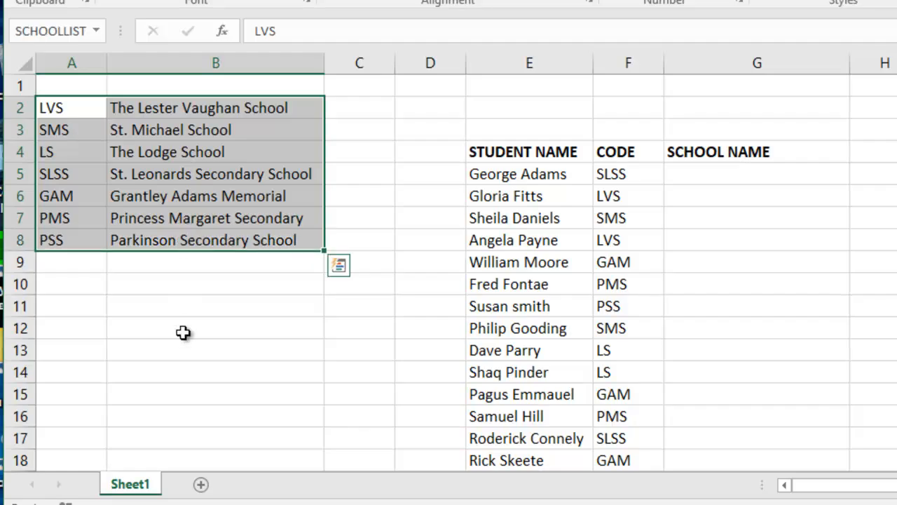
{"action": "left_click", "coordinate": [215, 331]}
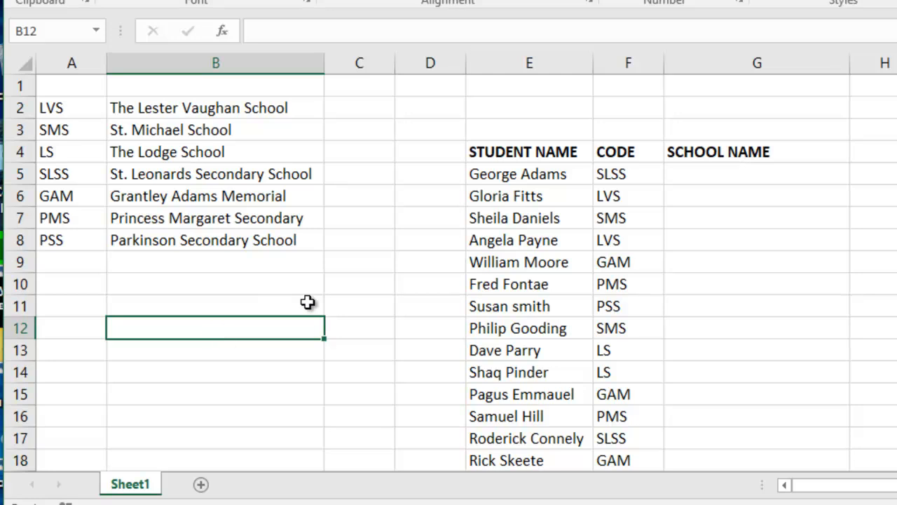
Begin a VLOOKUP formula in cell G5 under SCHOOL NAME, up to its opening parenthesis
{"action": "left_click", "coordinate": [731, 174]}
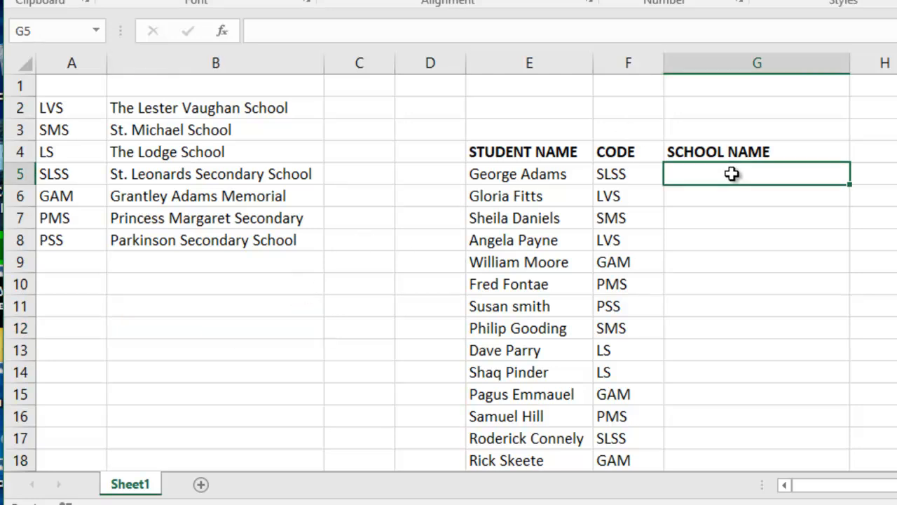
{"action": "double_click", "coordinate": [731, 174]}
{"action": "type", "text": "=VLLOKUP"}
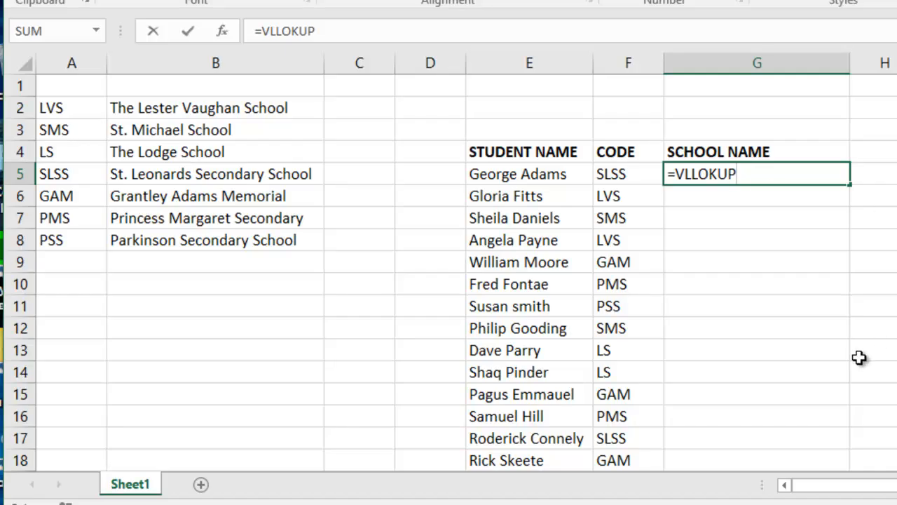
{"action": "type", "text": "("}
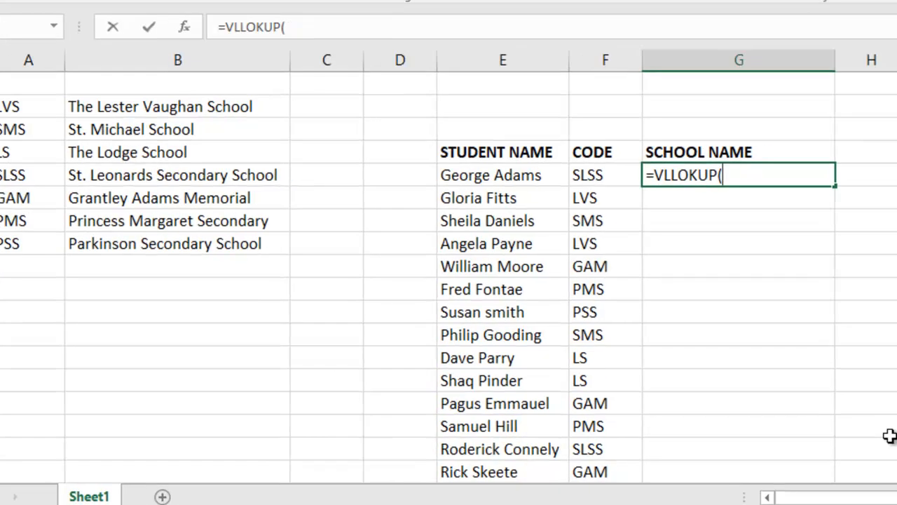
{"action": "key", "text": "BackSpace"}
{"action": "key", "text": "BackSpace"}
{"action": "key", "text": "BackSpace"}
{"action": "key", "text": "BackSpace"}
{"action": "key", "text": "BackSpace"}
{"action": "key", "text": "BackSpace"}
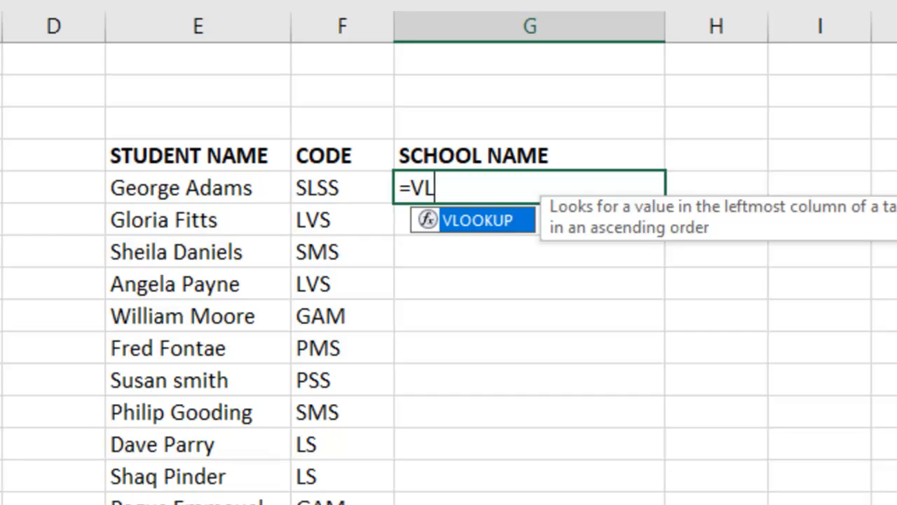
{"action": "type", "text": "OOKUP"}
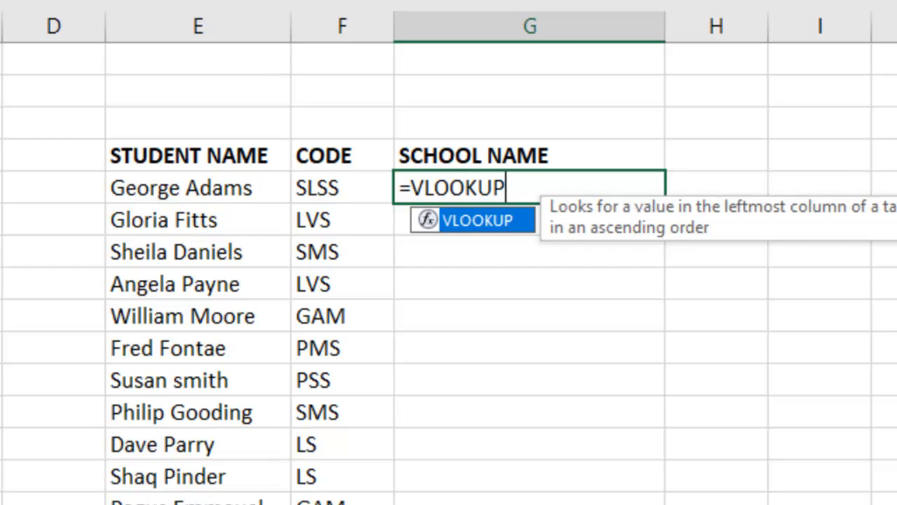
{"action": "type", "text": "("}
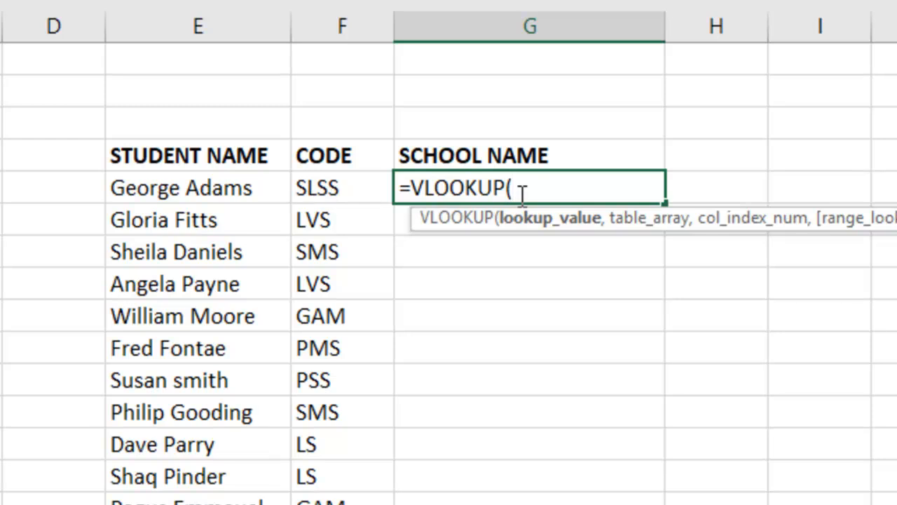
Give the VLOOKUP in G5 the code cell F5 as lookup value and SCHOOLLIST as table array
{"action": "left_click", "coordinate": [333, 189]}
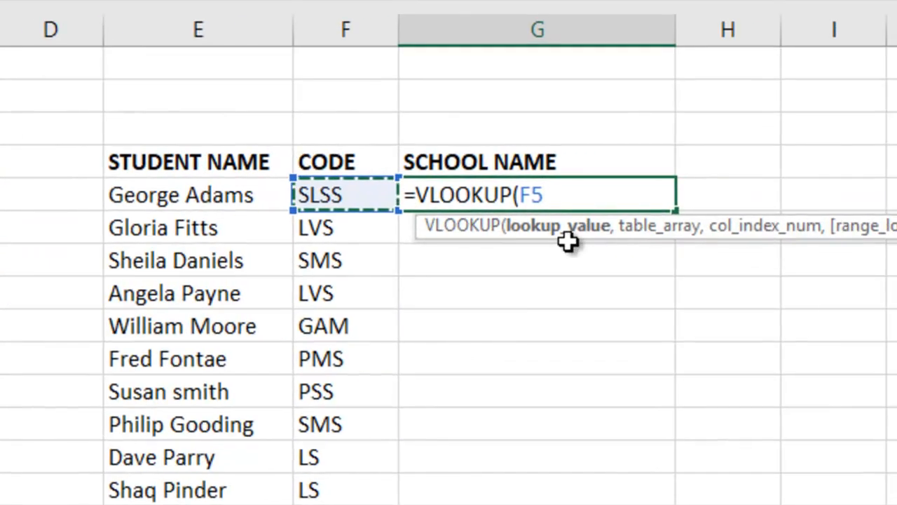
{"action": "type", "text": ","}
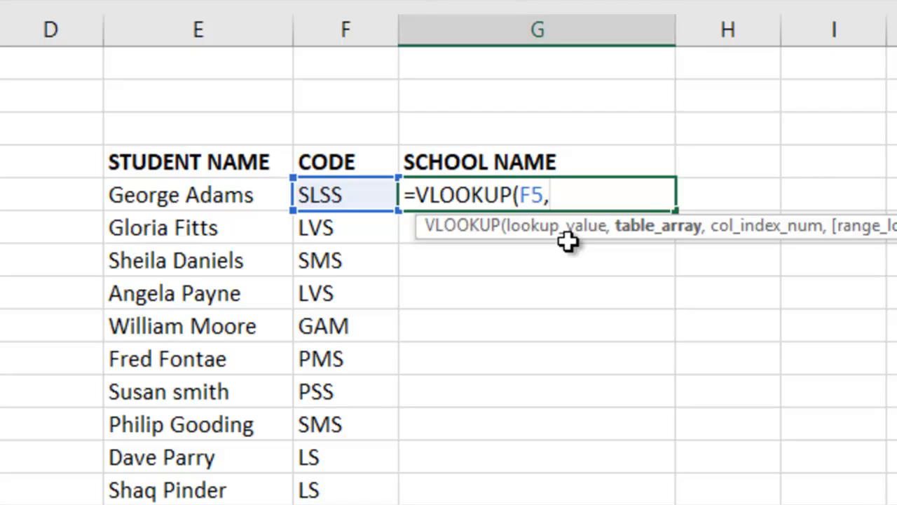
{"action": "type", "text": "SCHOOLLI"}
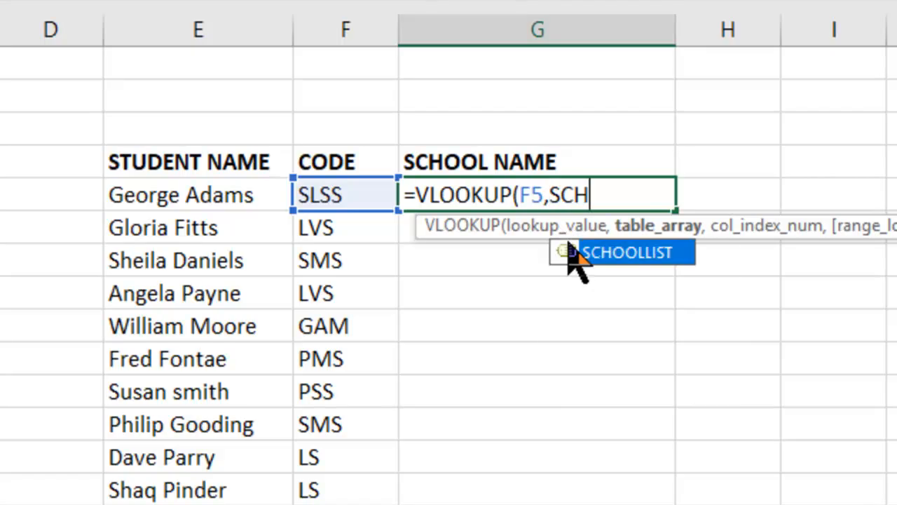
{"action": "type", "text": "ST"}
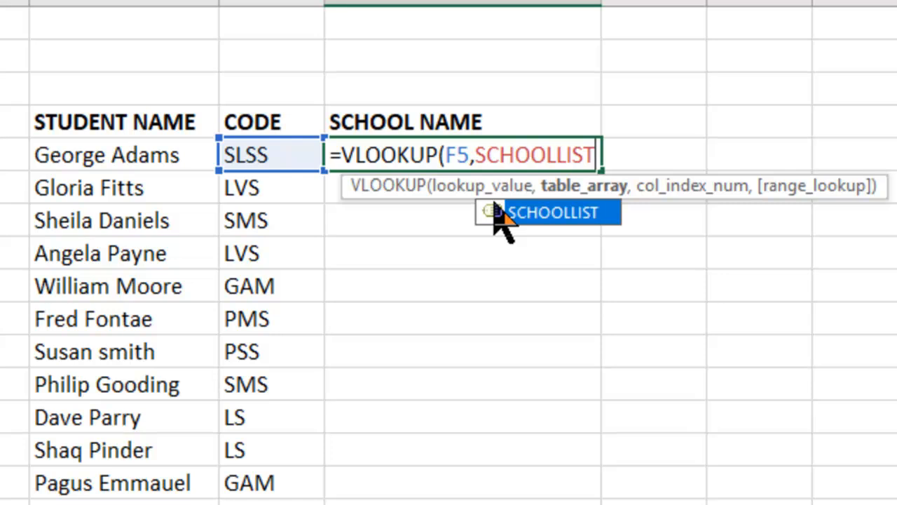
Complete the VLOOKUP in G5 with column index 2 and FALSE for an exact match, and enter the formula
{"action": "type", "text": ","}
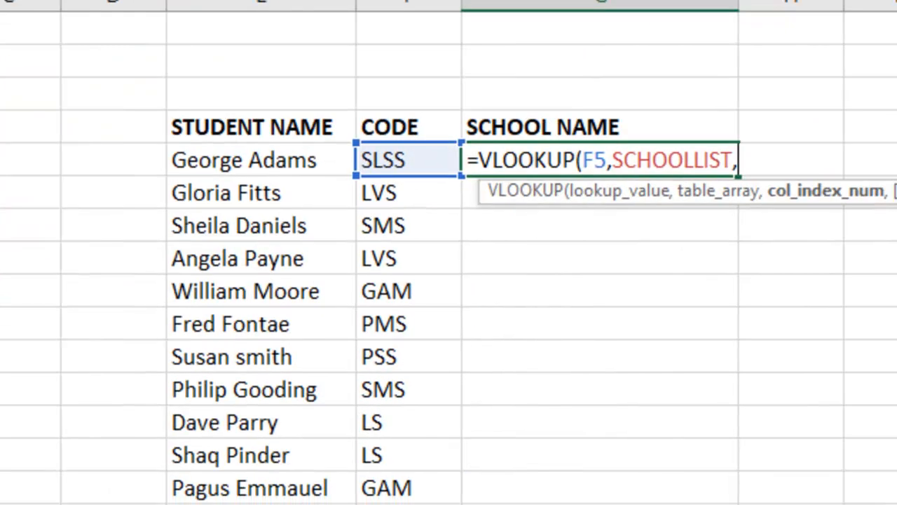
{"action": "type", "text": "2"}
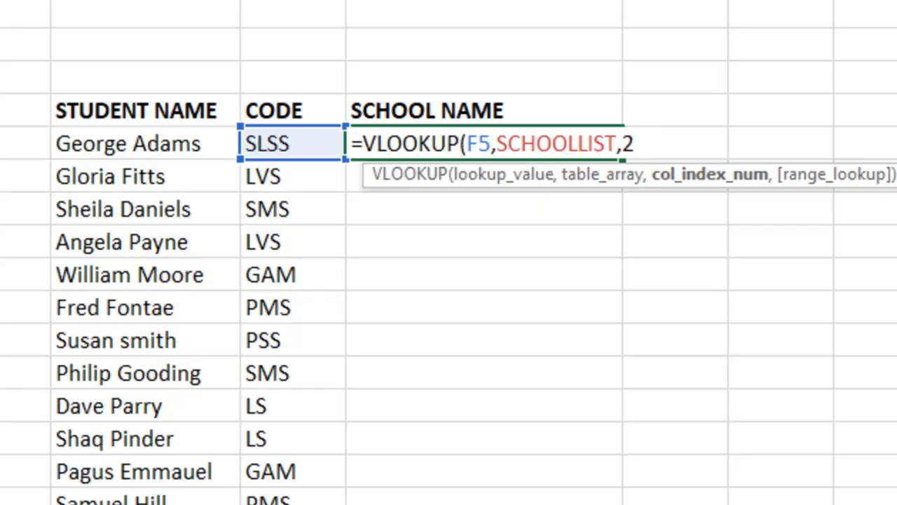
{"action": "type", "text": ","}
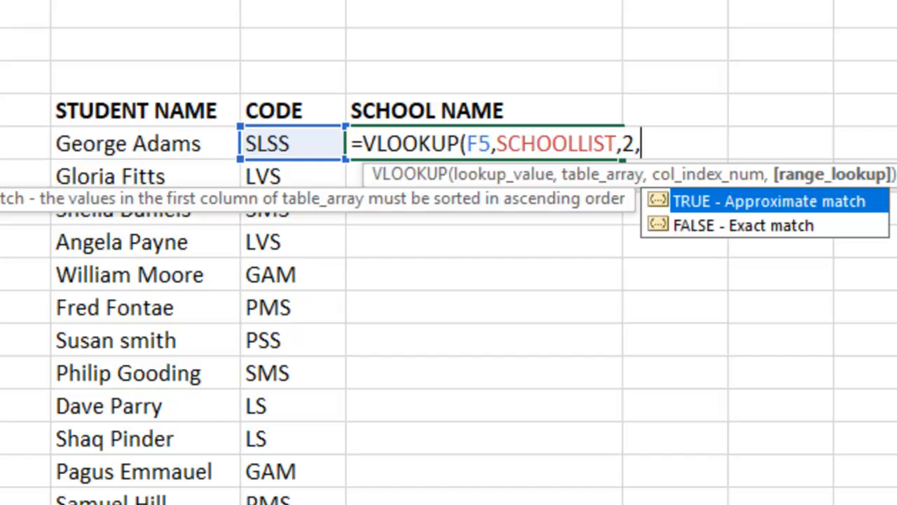
{"action": "type", "text": "FALSE"}
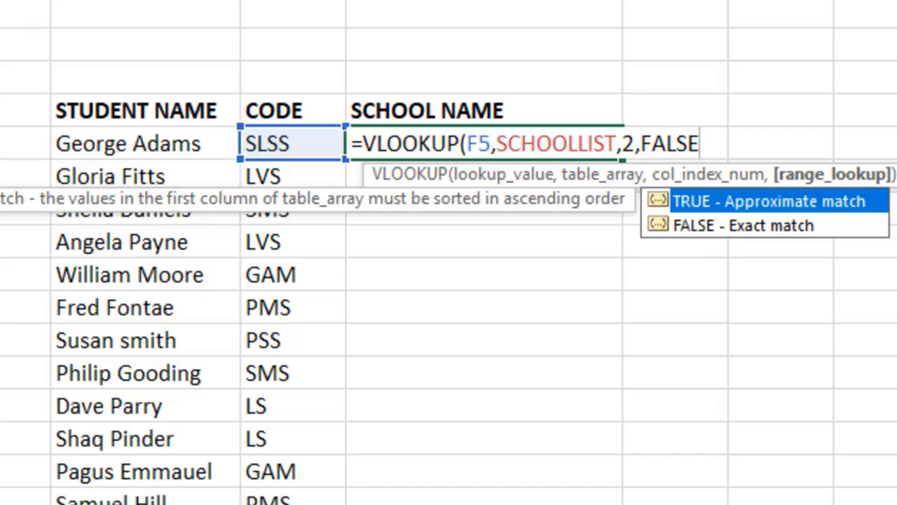
{"action": "type", "text": ")"}
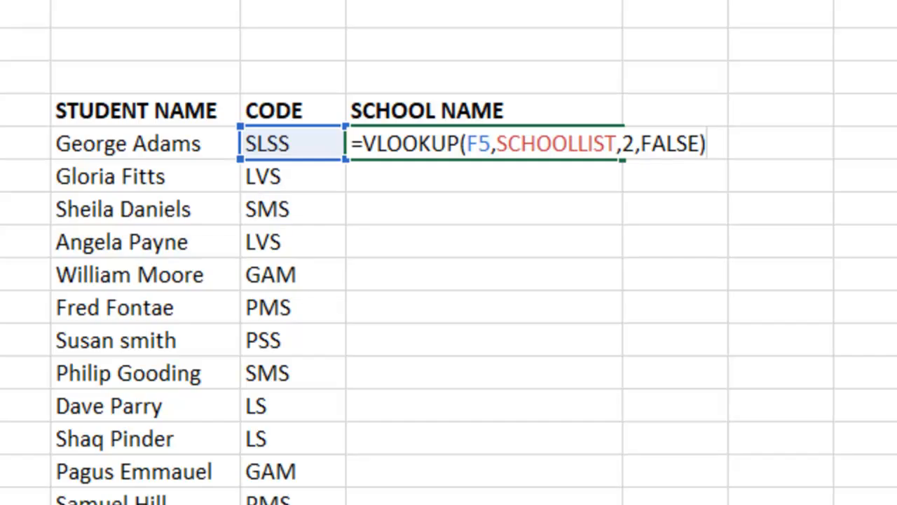
{"action": "key", "text": "Return"}
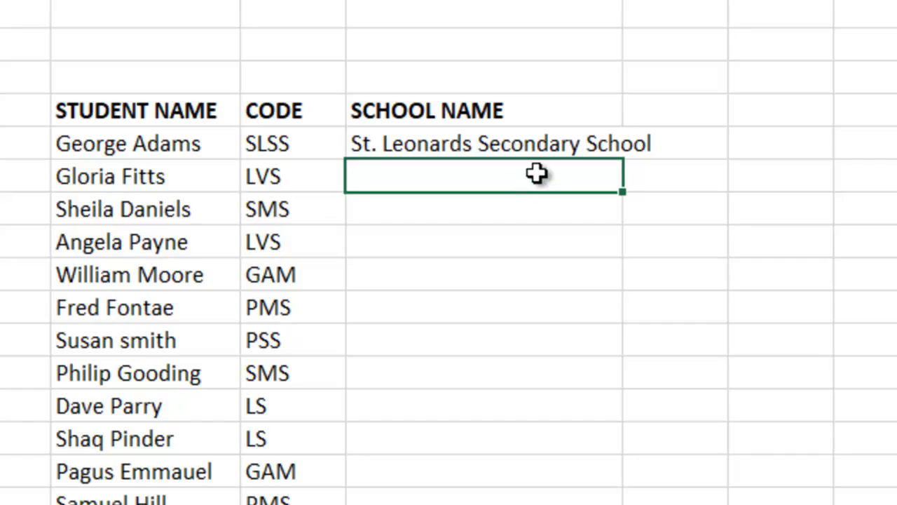
Fill the VLOOKUP formula from G5 down the SCHOOL NAME column for the remaining students
{"action": "left_click", "coordinate": [548, 143]}
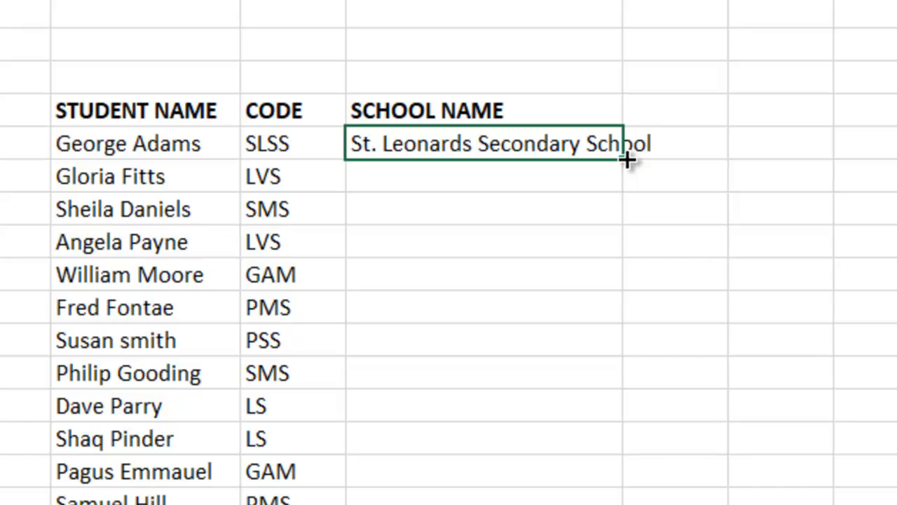
{"action": "left_click_drag", "start_coordinate": [627, 160], "coordinate": [635, 504]}
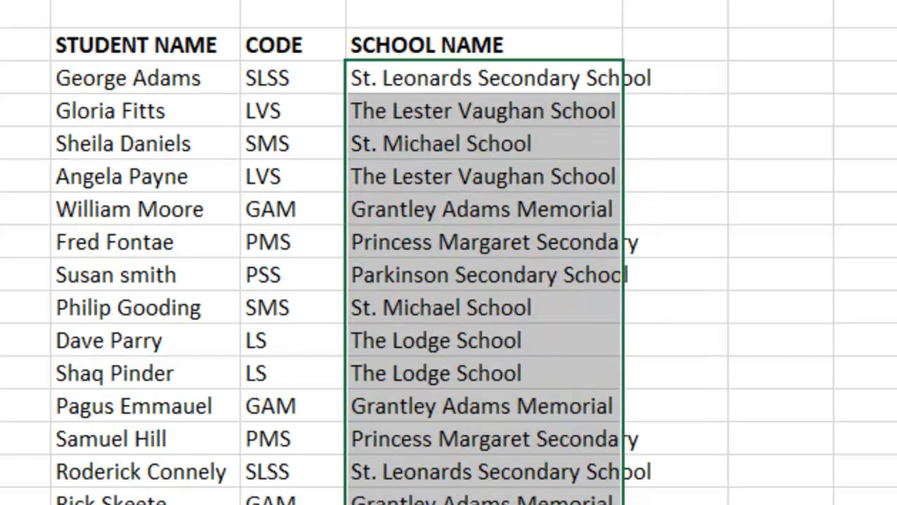
{"action": "left_click", "coordinate": [691, 502]}
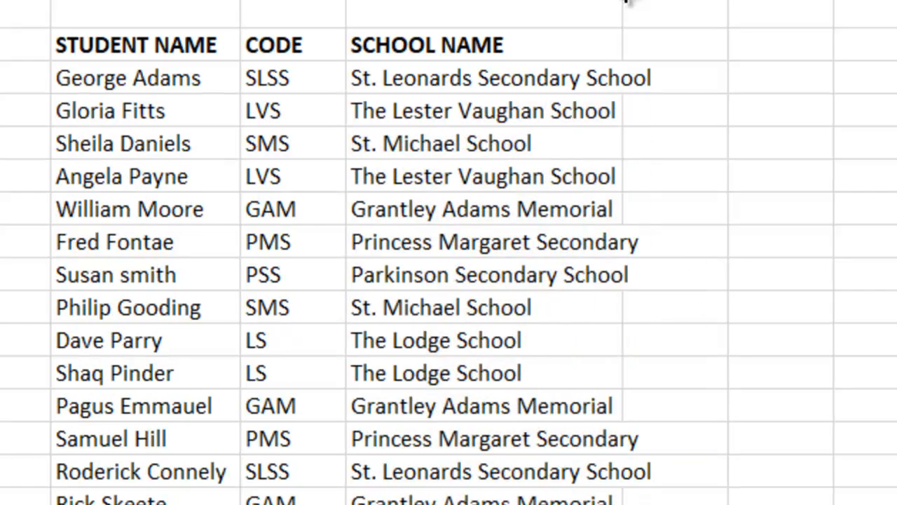